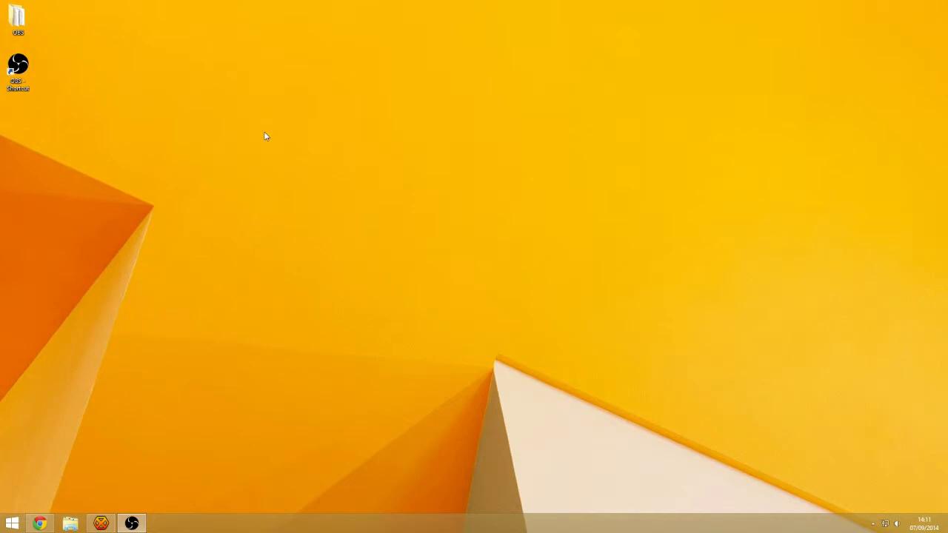
Launch OBS past the security warning and open Settings on the General page
double_click(18, 66)
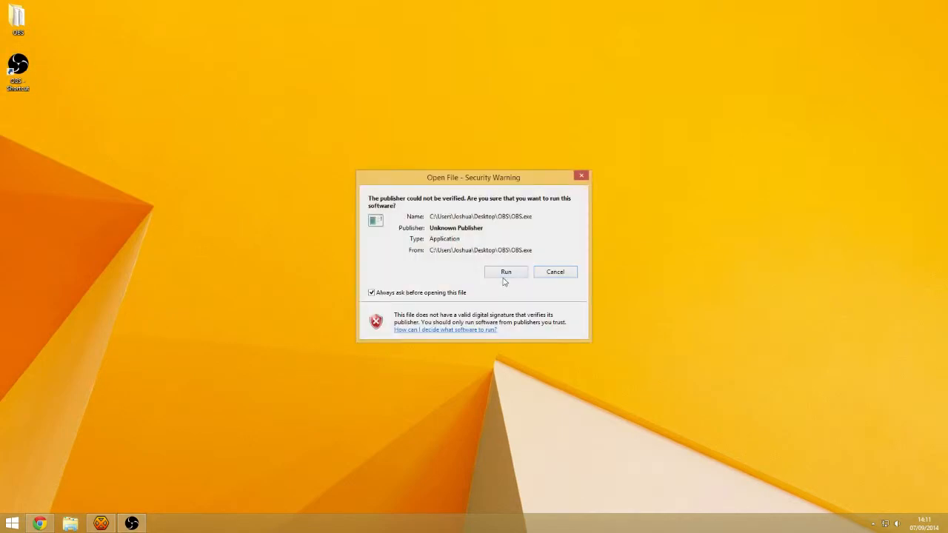
click(504, 275)
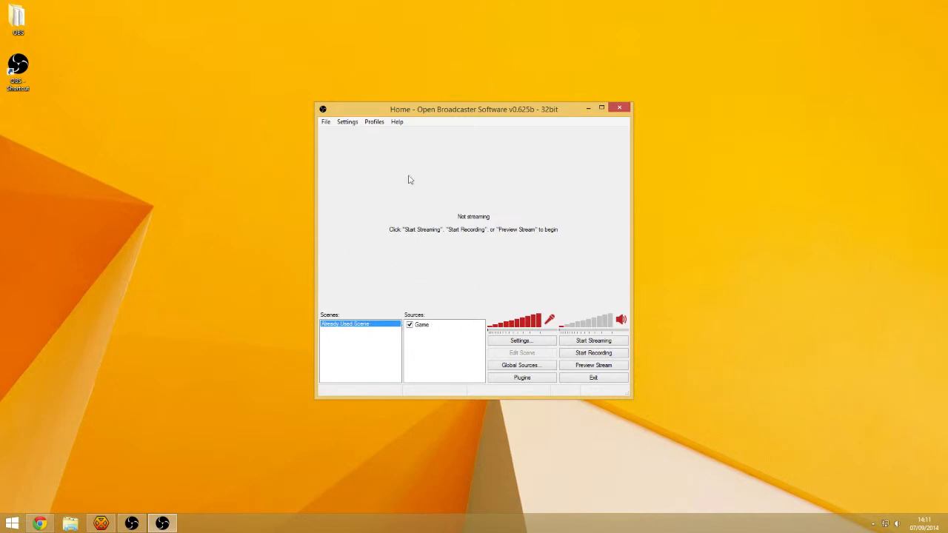
click(347, 122)
click(360, 134)
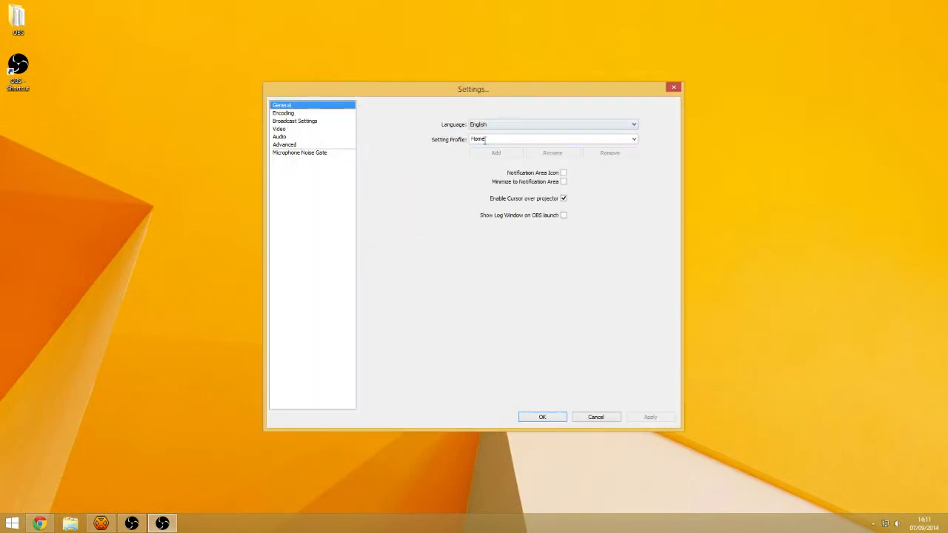
Add a new setting profile named 'gta marathon' and close Settings
double_click(501, 141)
text(gta)
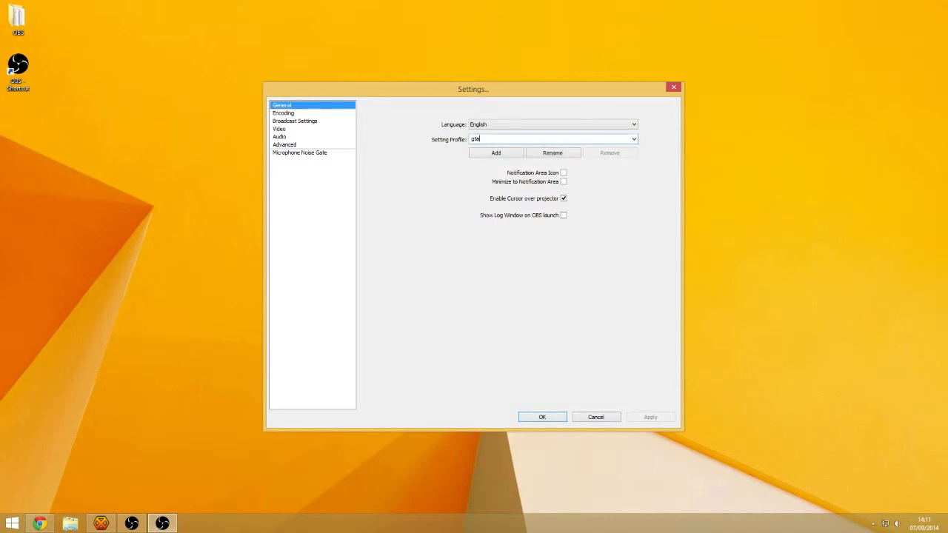
text( marathon)
click(508, 153)
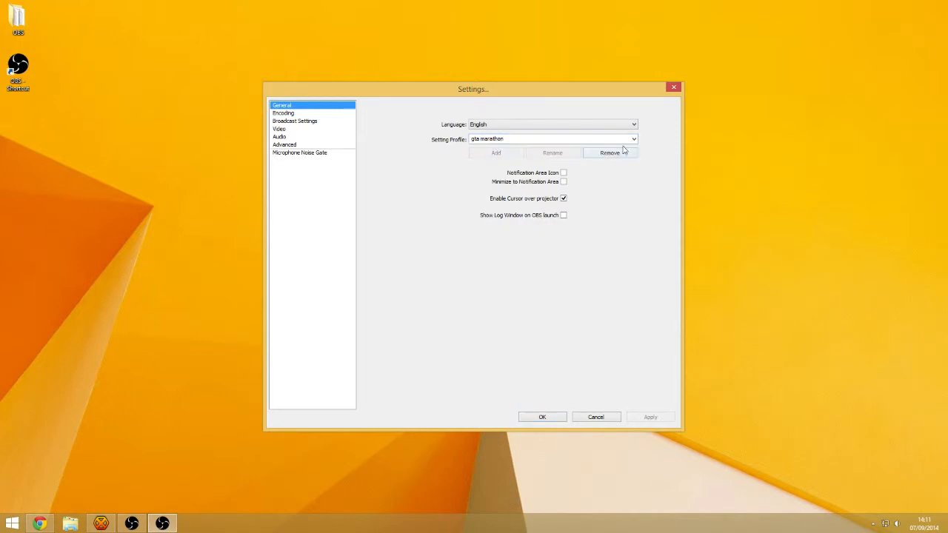
click(540, 418)
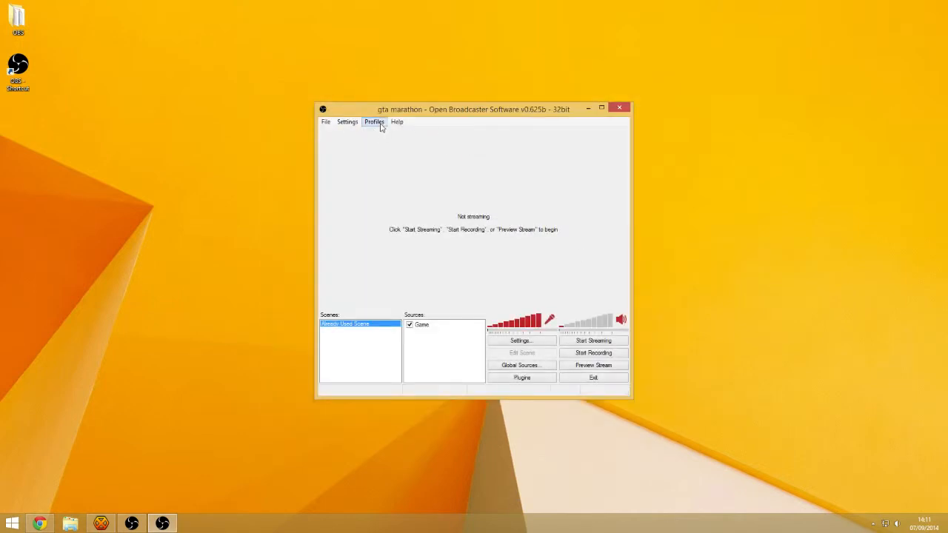
Switch profiles to Home and back to gta marathon, then reopen Settings
click(374, 122)
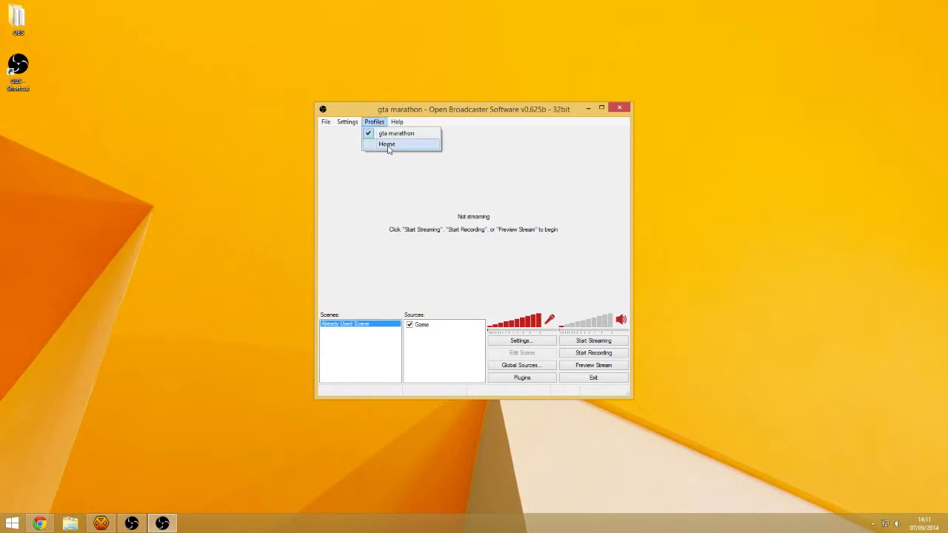
click(388, 145)
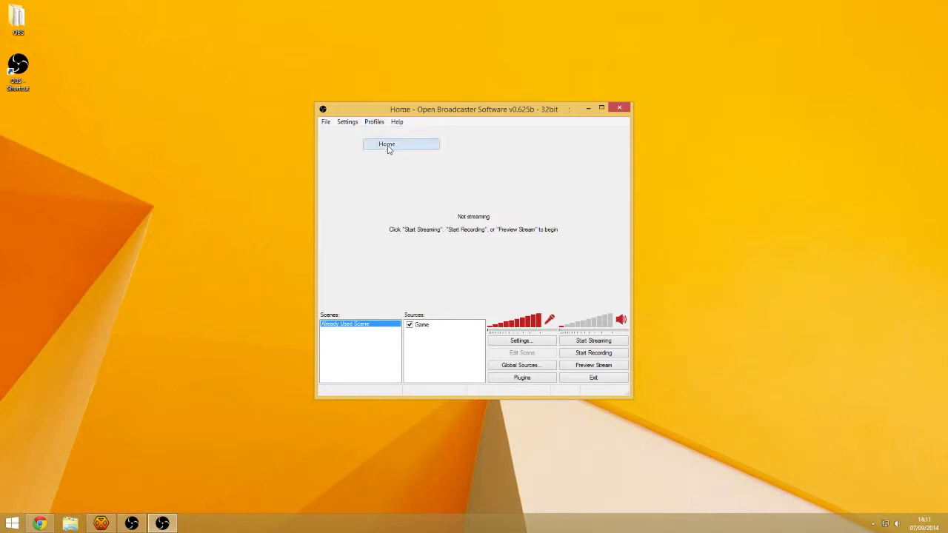
click(375, 123)
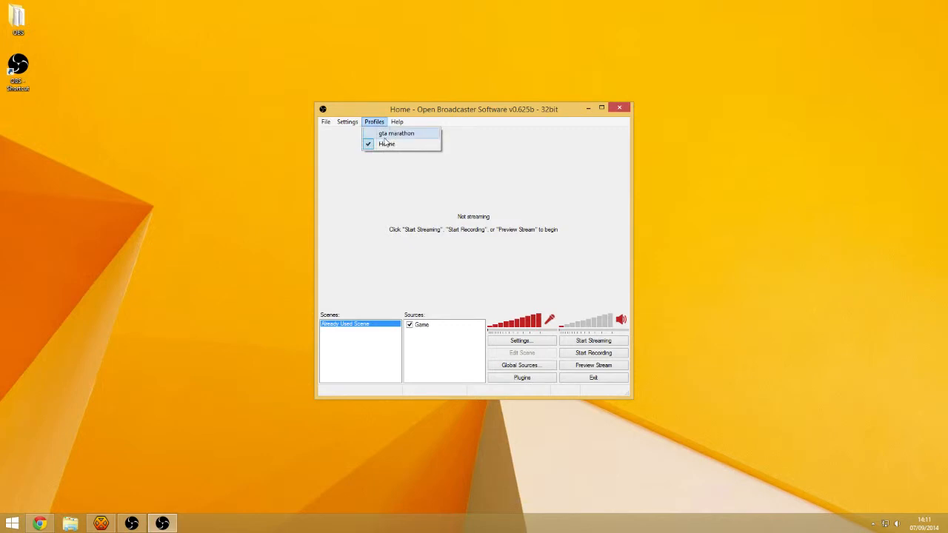
click(386, 134)
click(348, 121)
click(359, 135)
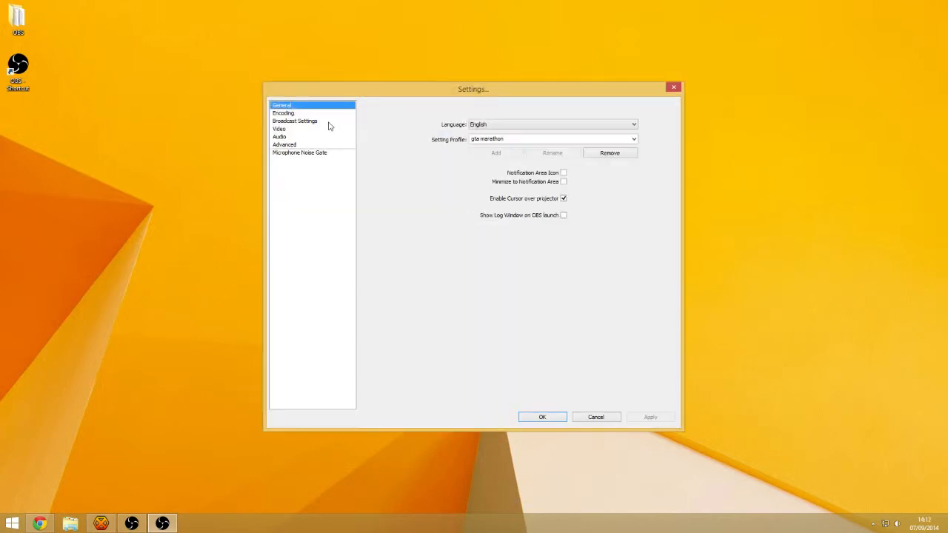
Set the streaming service to Custom with server rtmp://example.com/live
click(299, 123)
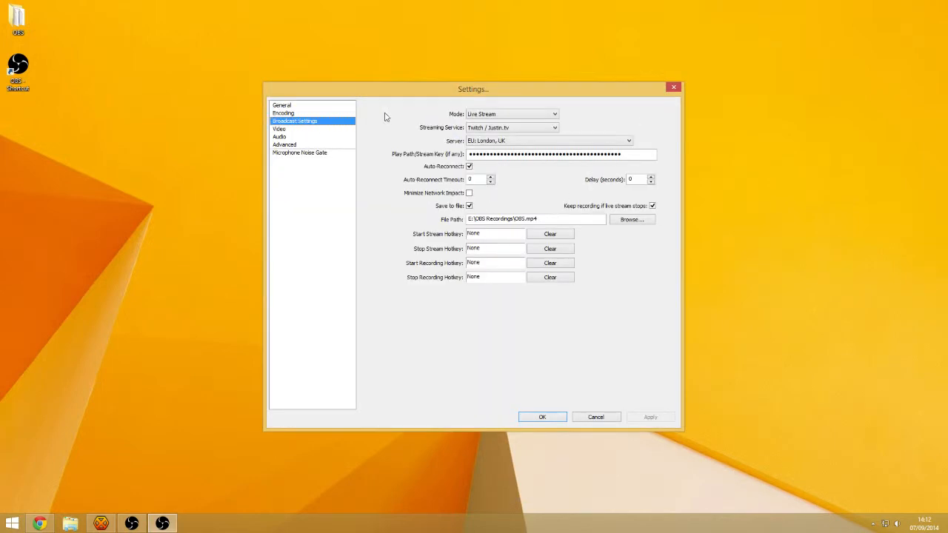
click(484, 128)
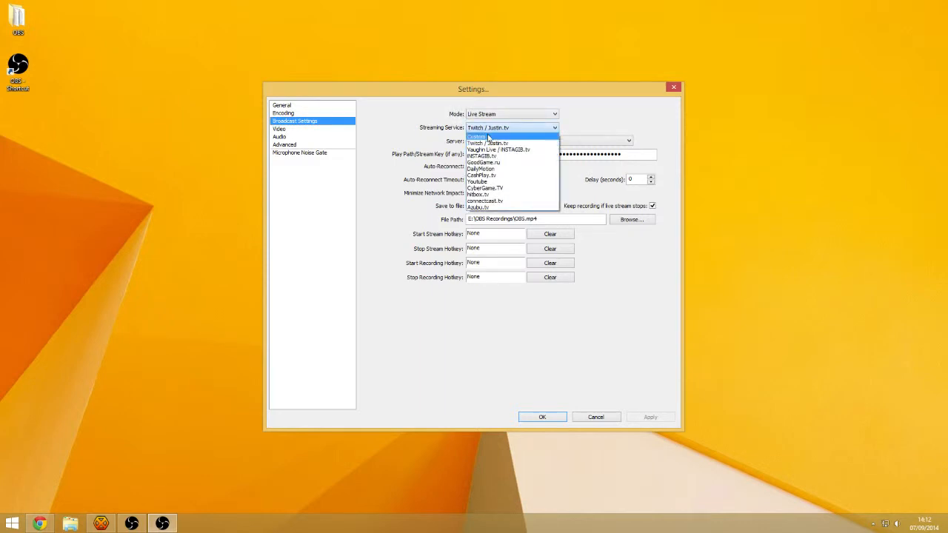
click(486, 137)
click(469, 140)
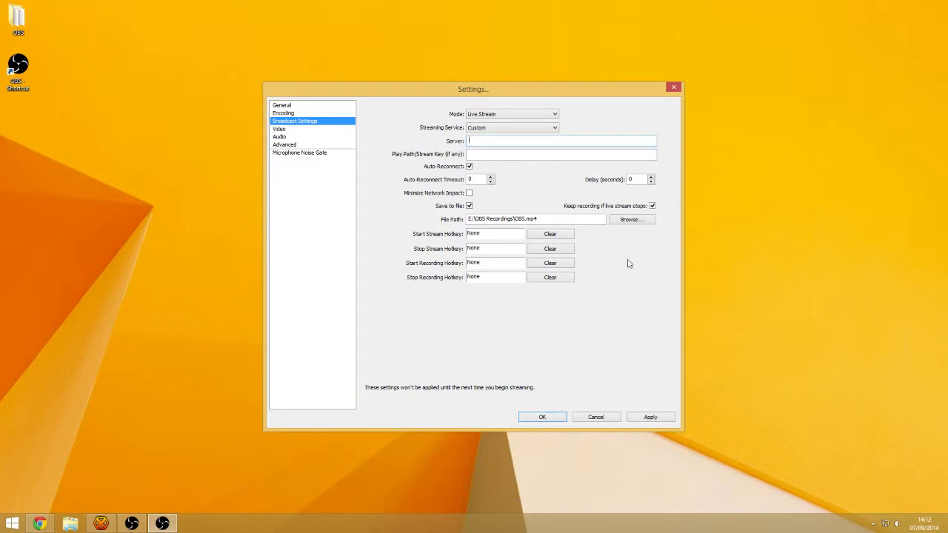
text(rtmp://example.com/live)
click(492, 154)
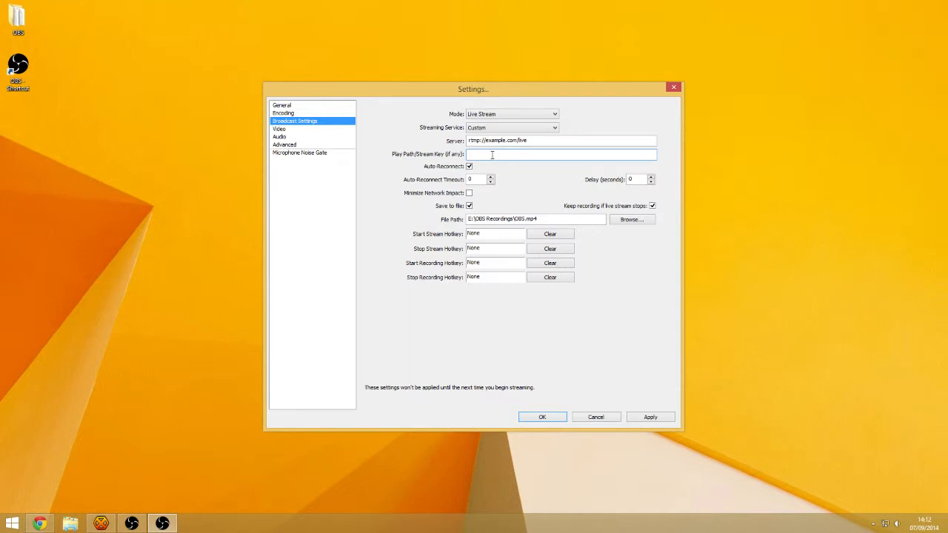
Enter the stream key, turn off Save to file, and apply the broadcast settings
text(•••••••)
click(636, 181)
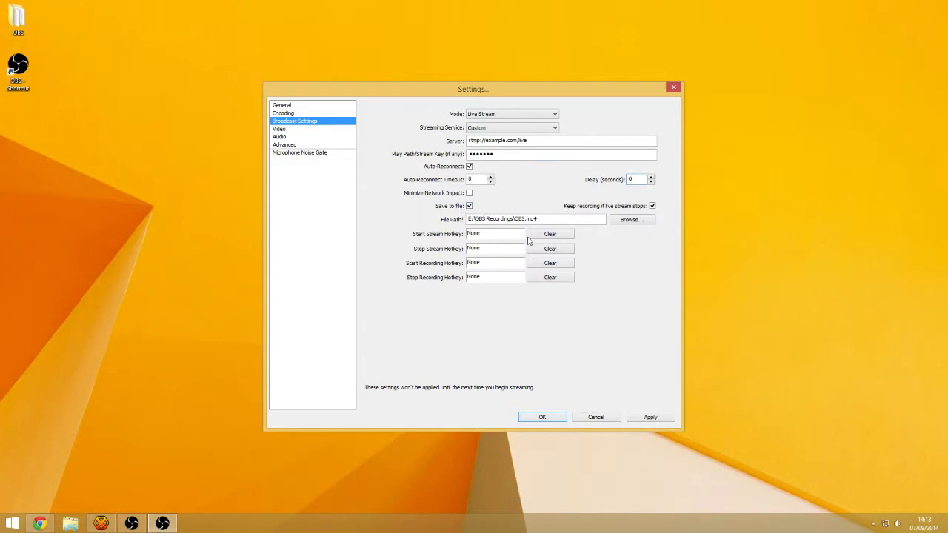
click(469, 206)
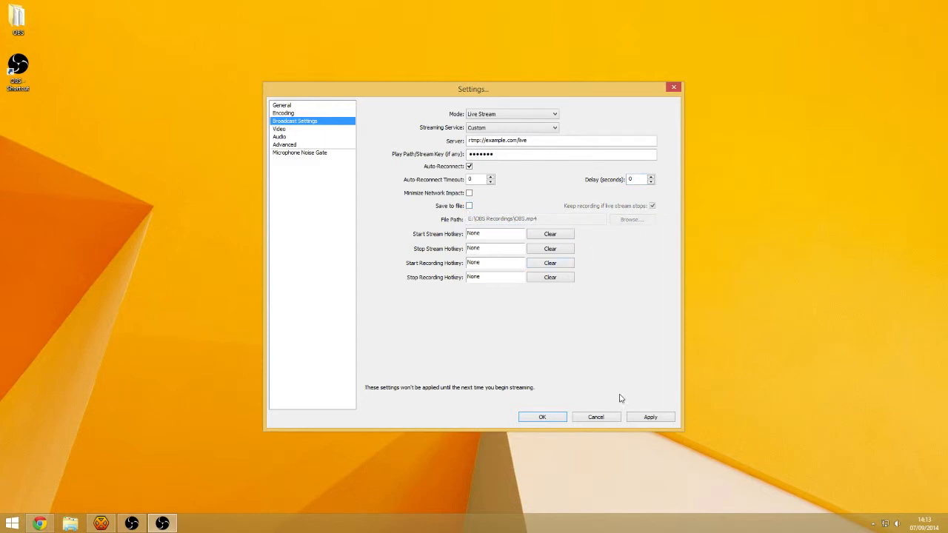
click(648, 419)
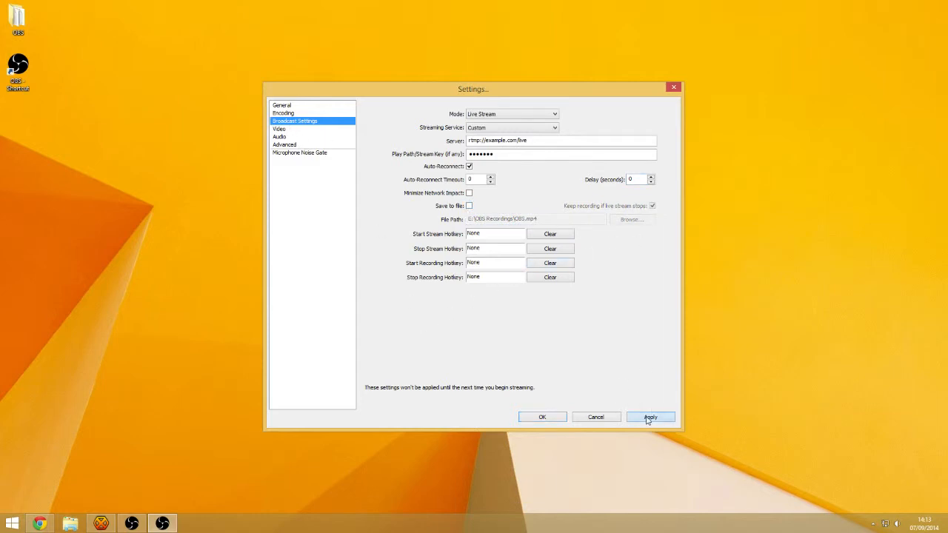
click(285, 113)
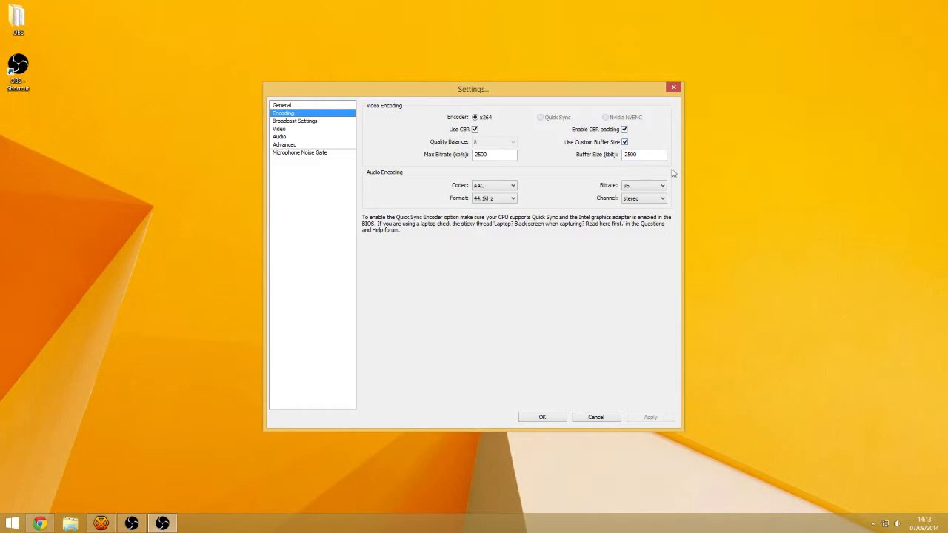
Set max bitrate and custom buffer size both to 1500, keeping custom buffer enabled
double_click(482, 154)
text(15)
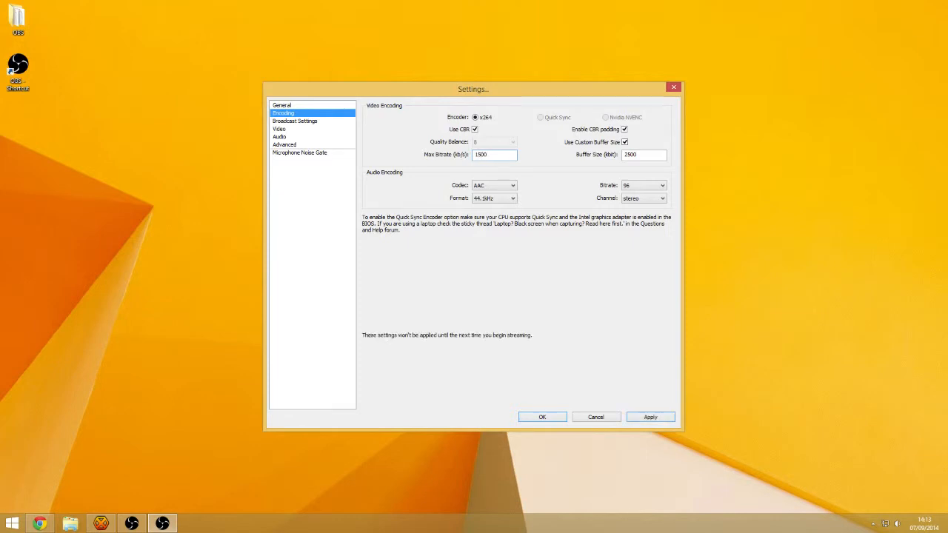
double_click(636, 154)
text(1500)
click(625, 141)
click(625, 141)
Keep audio at AAC with 96 bitrate and apply the encoding settings
click(647, 186)
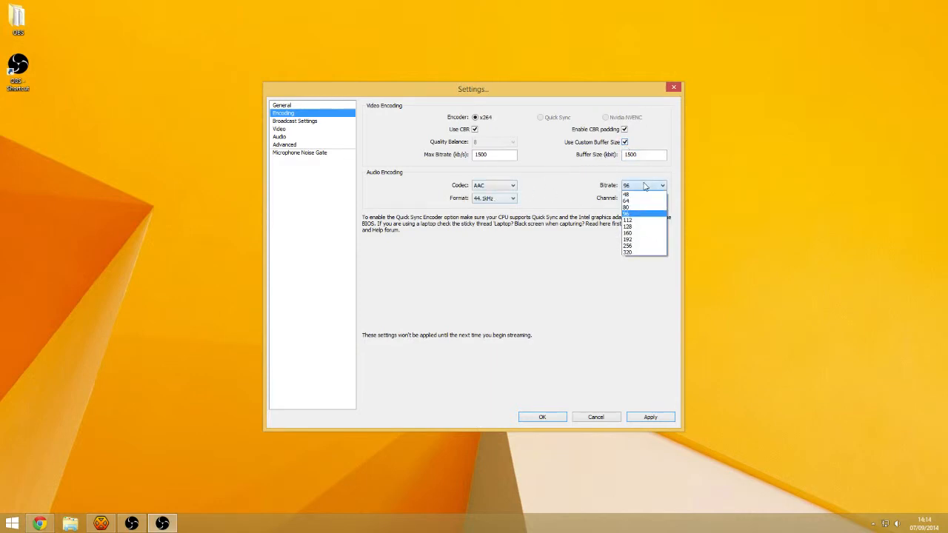
click(592, 218)
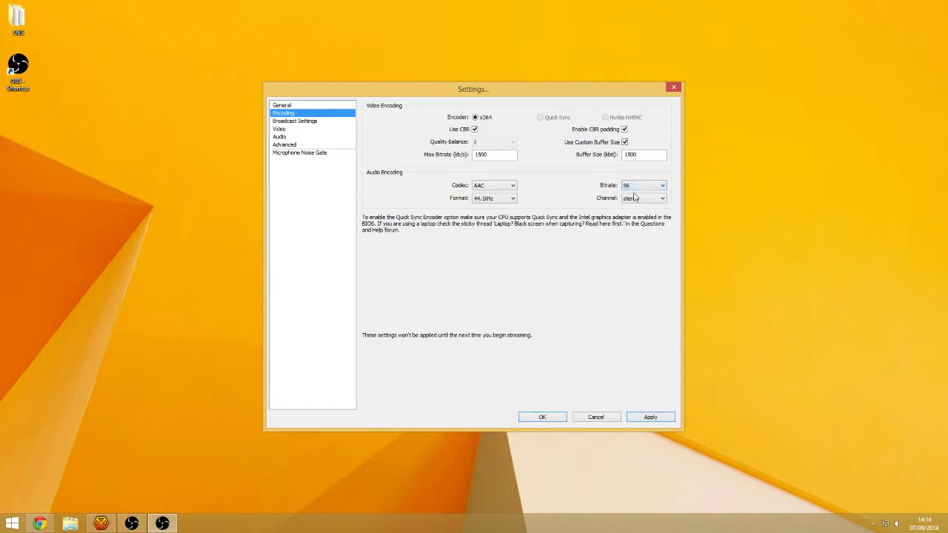
click(641, 187)
click(641, 187)
click(628, 188)
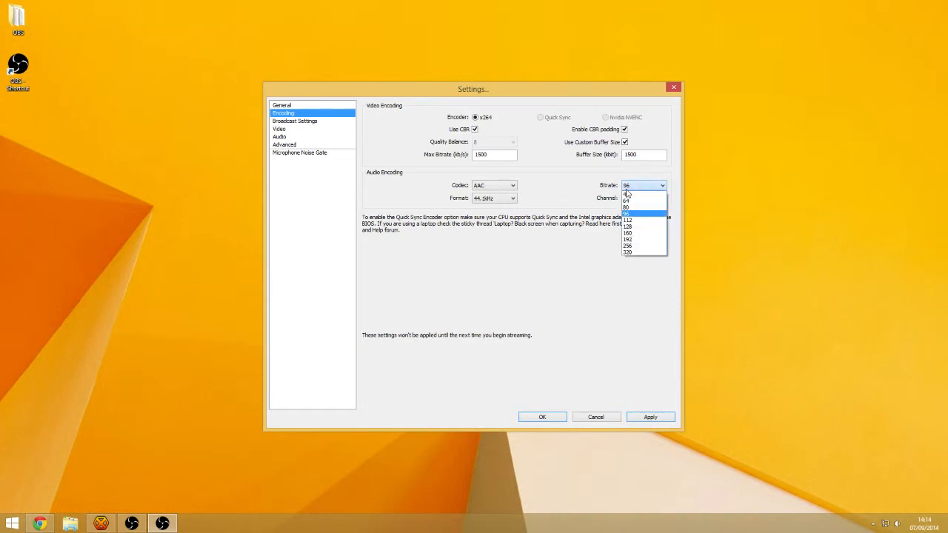
click(563, 213)
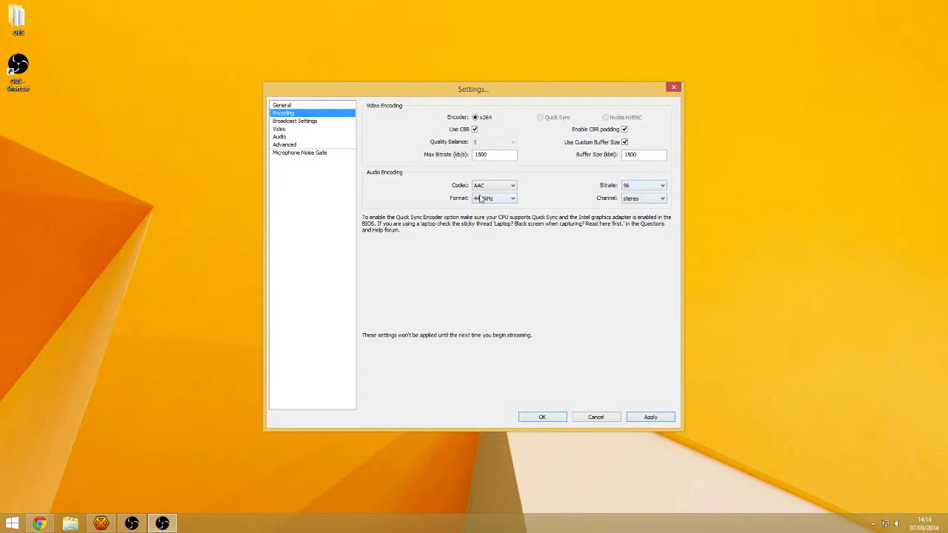
click(509, 187)
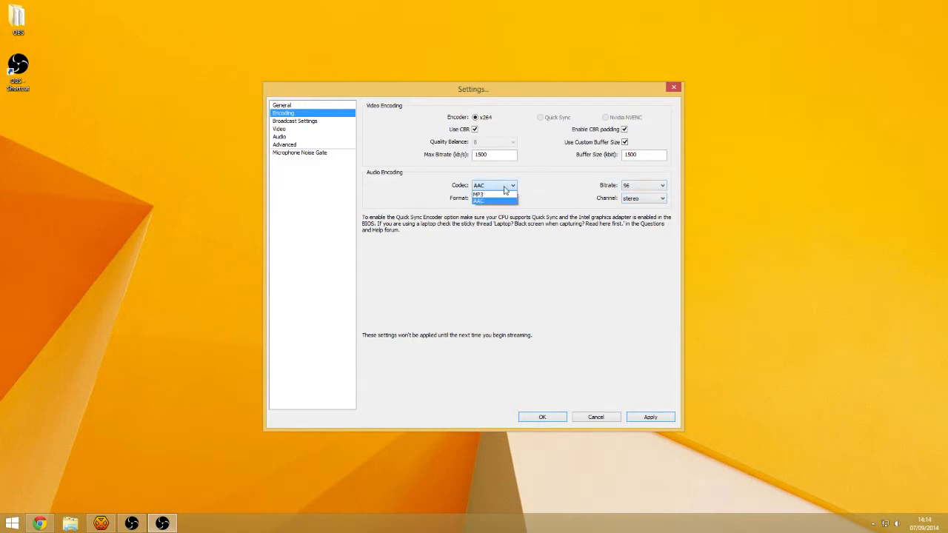
click(495, 193)
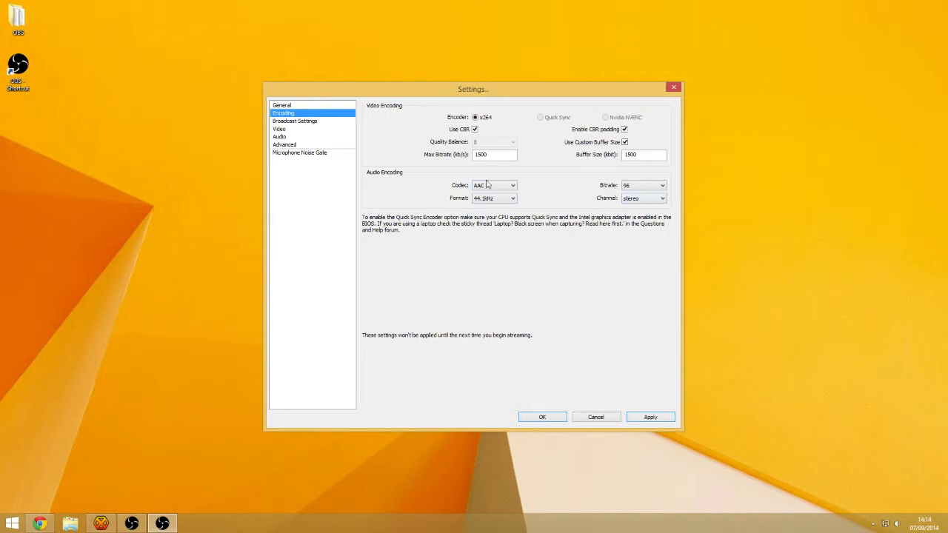
click(666, 420)
Review the General, Encoding and Broadcast pages, then show the Video settings page
click(310, 106)
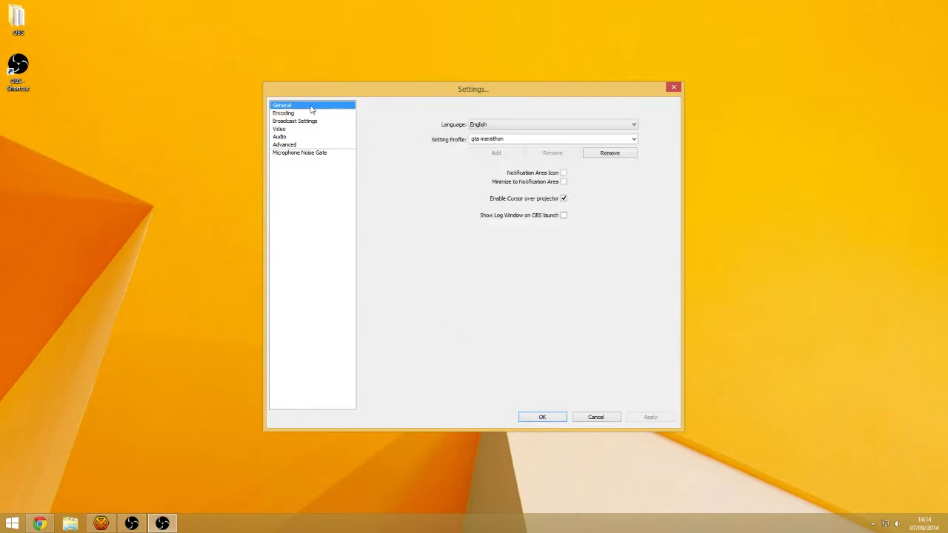
click(313, 113)
click(315, 121)
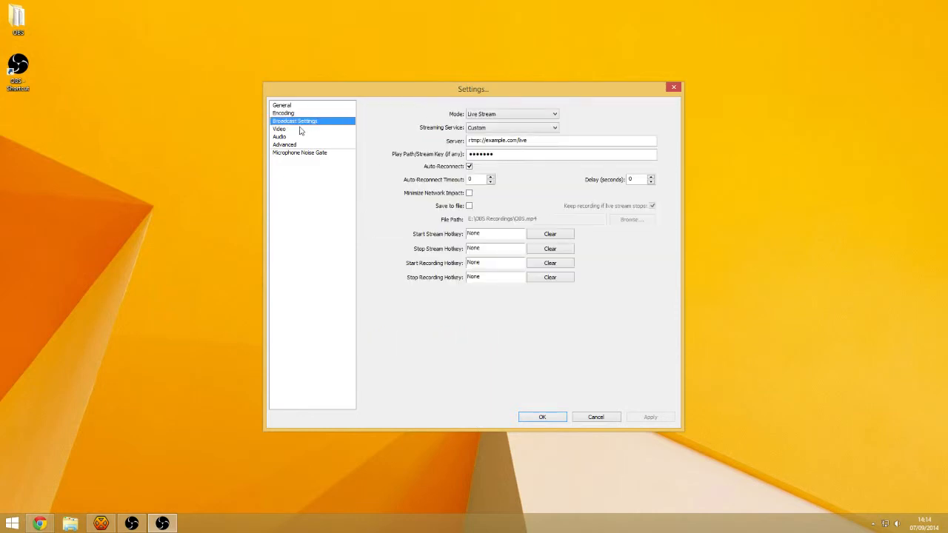
click(289, 130)
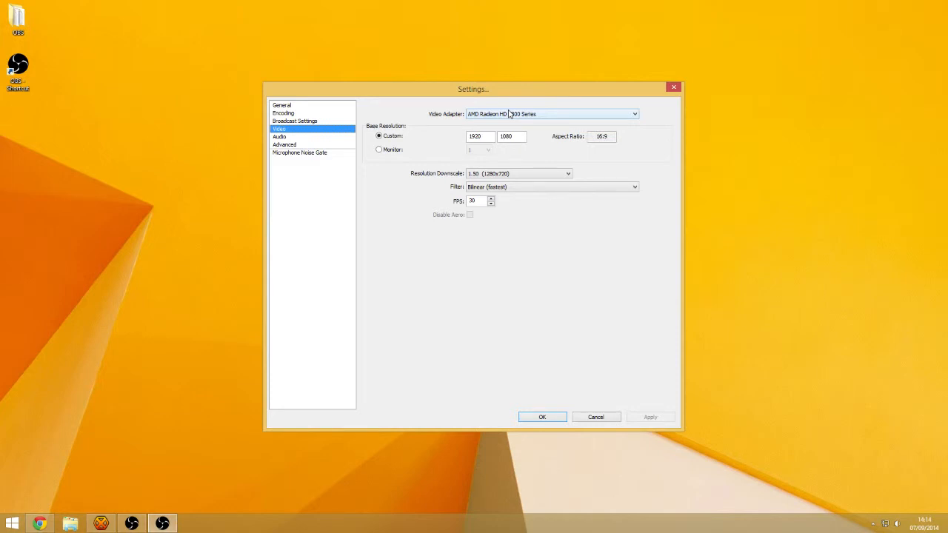
Change the resolution downscale to 3.00 (640x360)
click(501, 174)
click(506, 174)
click(511, 140)
click(521, 178)
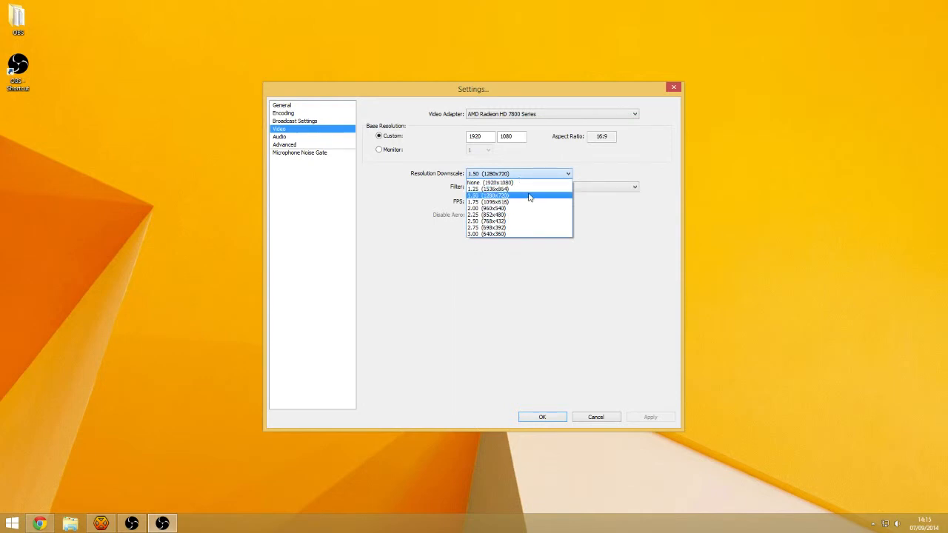
click(518, 214)
click(518, 177)
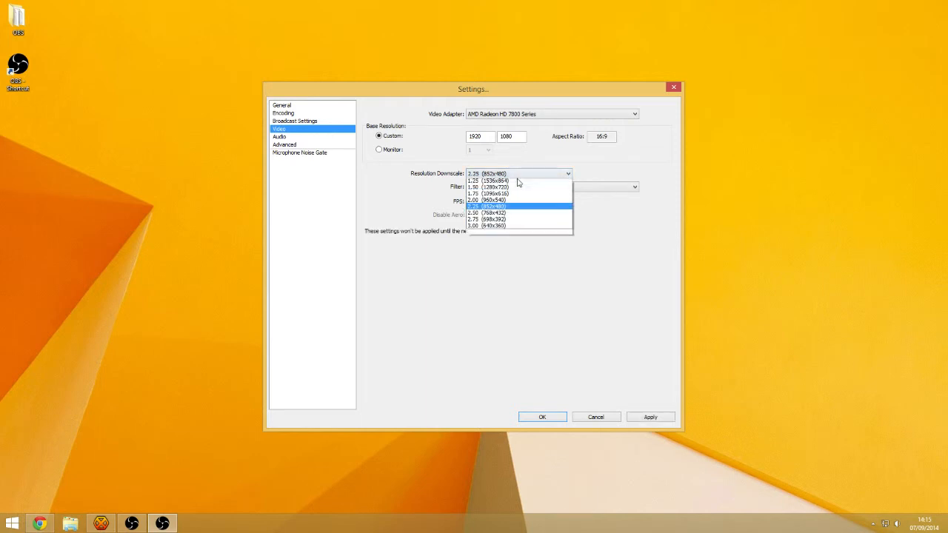
click(511, 234)
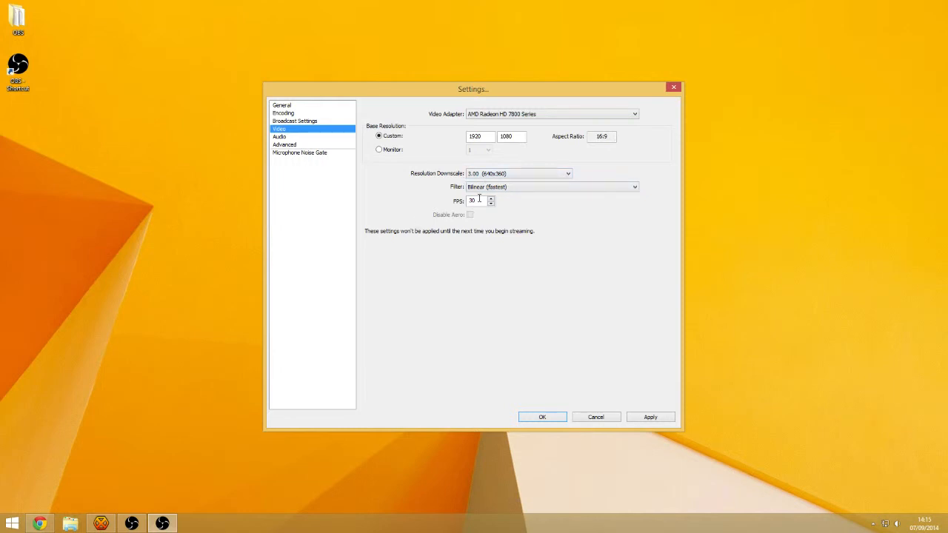
Keep the scaling filter at Bilinear (fastest) and move to the Audio page
click(502, 187)
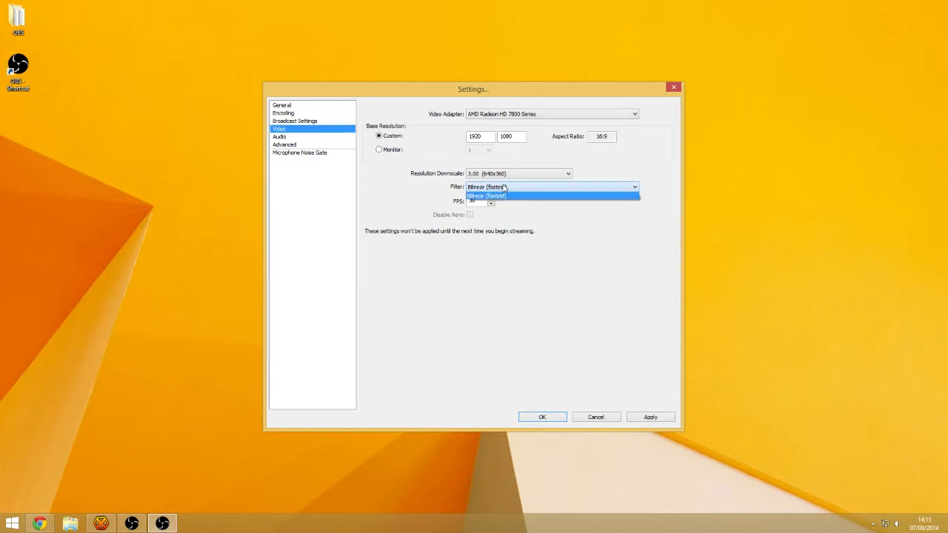
click(505, 190)
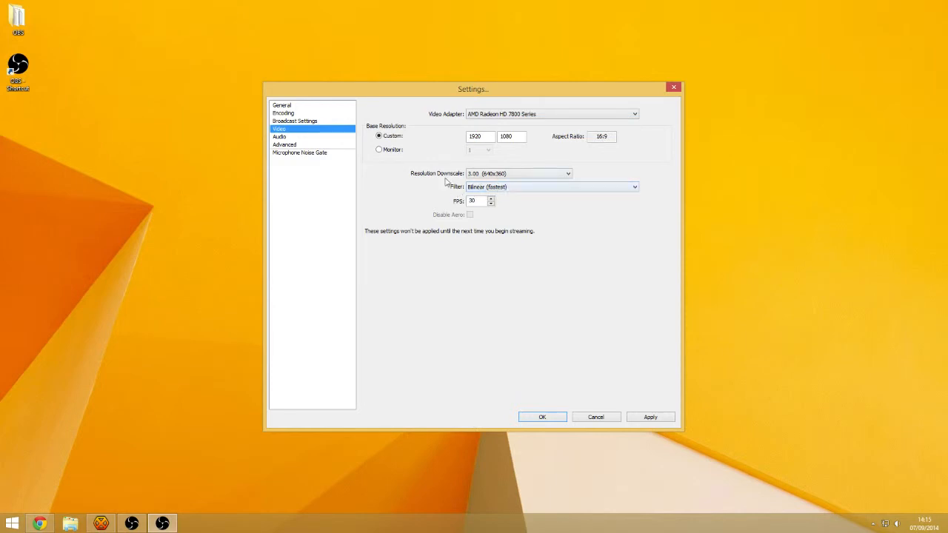
click(503, 187)
click(503, 187)
click(289, 137)
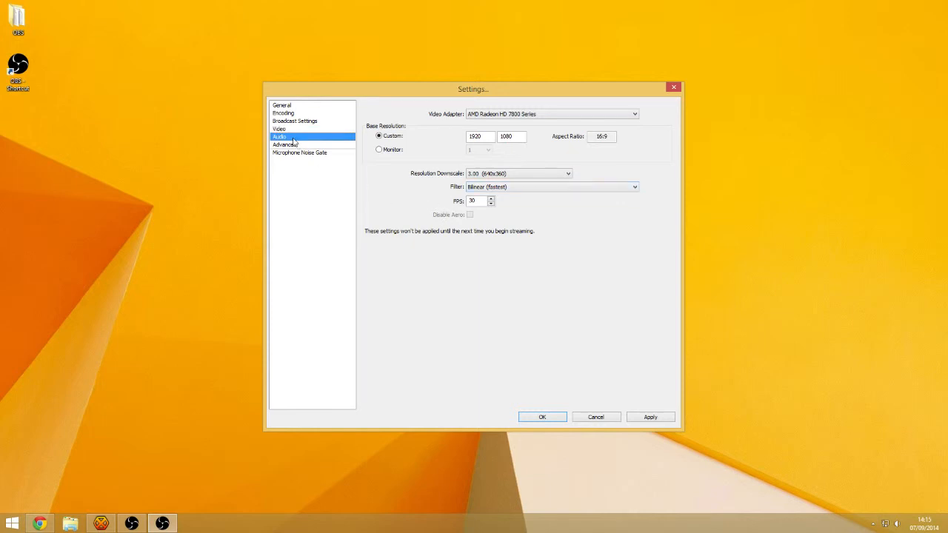
Apply the video changes and go to the Advanced settings page
click(454, 293)
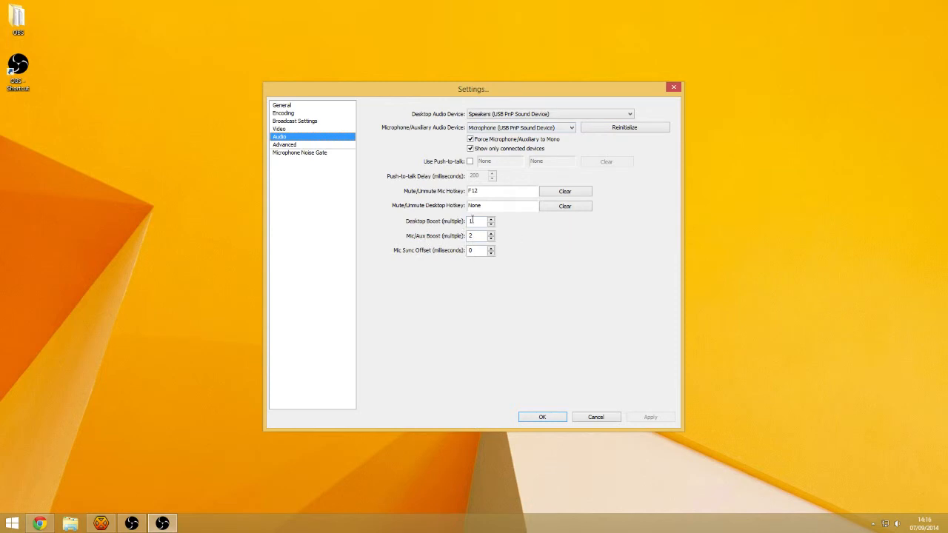
click(320, 145)
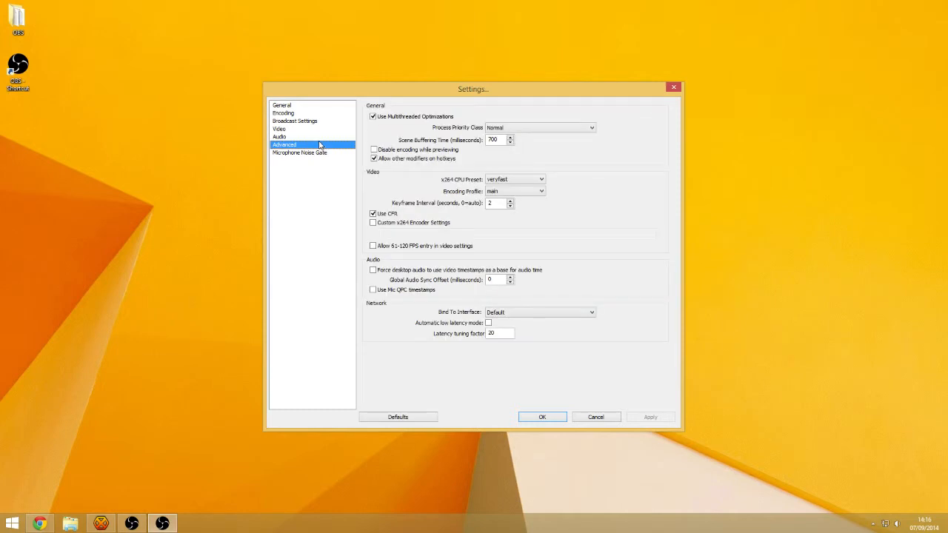
Set keyframe interval to 0, keep the main encoding profile, apply and close Settings
double_click(500, 203)
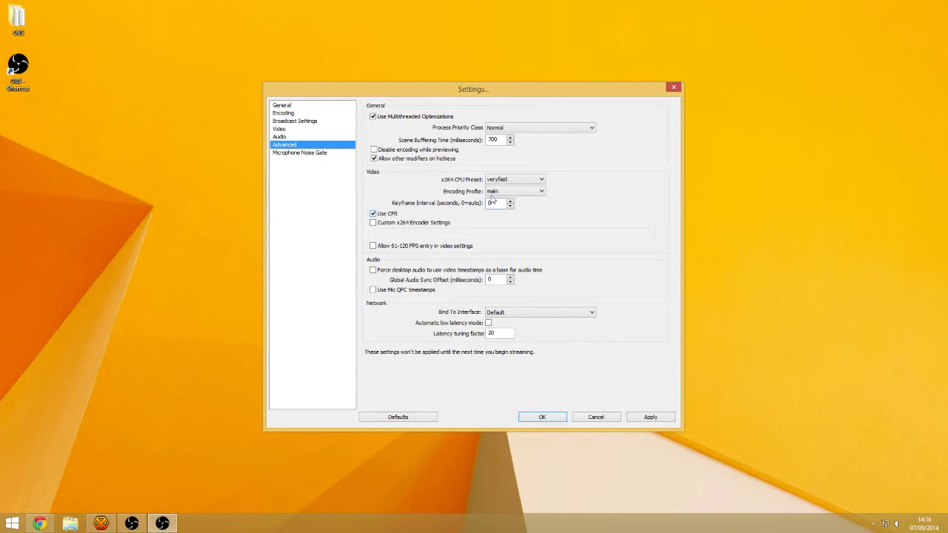
click(648, 417)
click(515, 192)
click(513, 199)
click(551, 417)
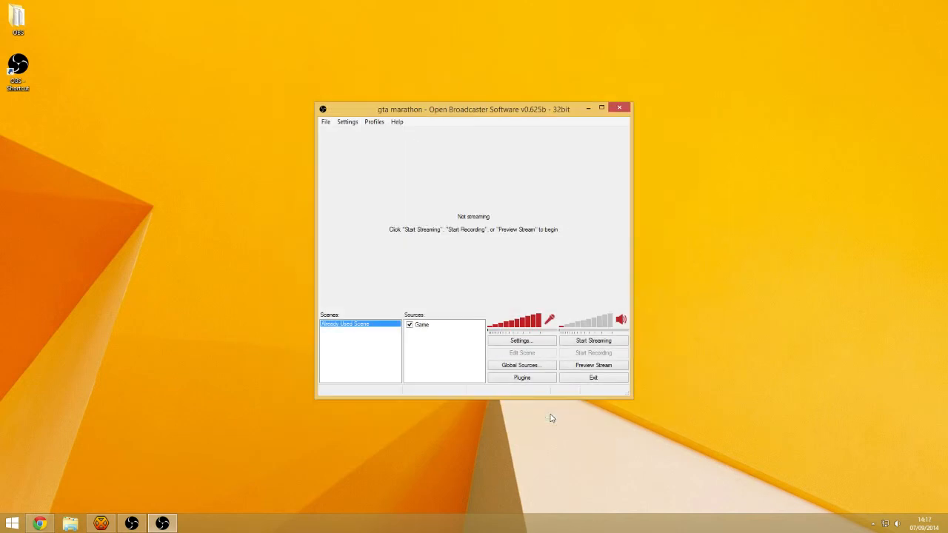
Add a new scene named Scene
right_click(367, 345)
click(371, 349)
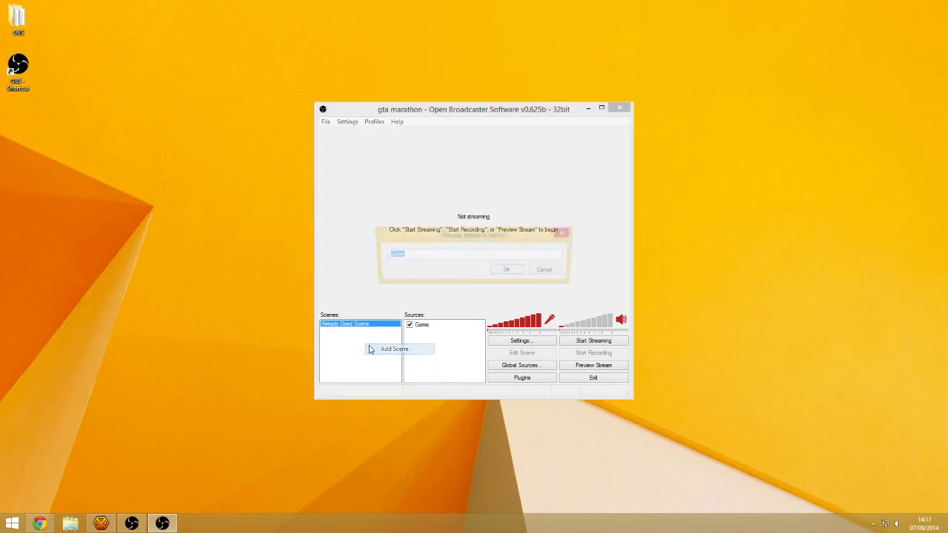
click(508, 270)
Add a Monitor Capture source to the scene, keeping its default name
right_click(457, 334)
mouse_move(467, 345)
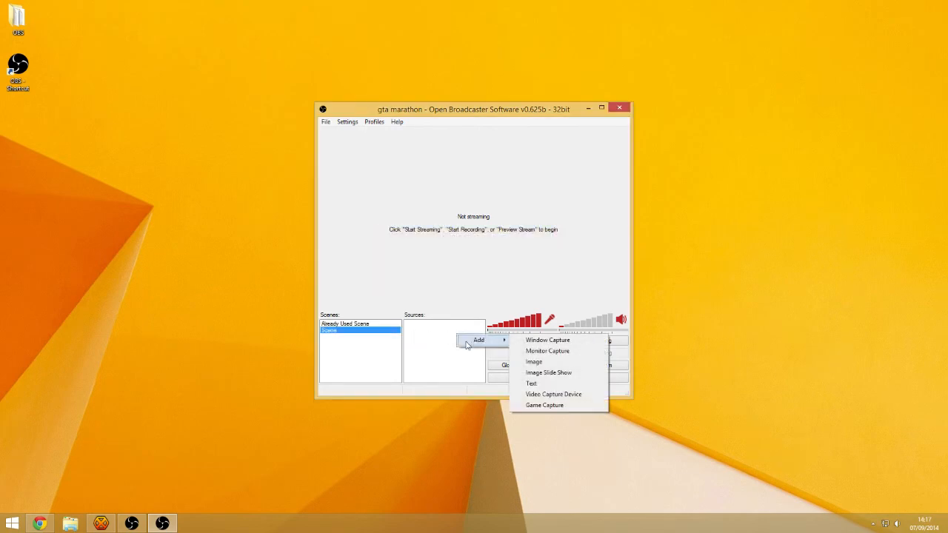
click(438, 346)
right_click(440, 337)
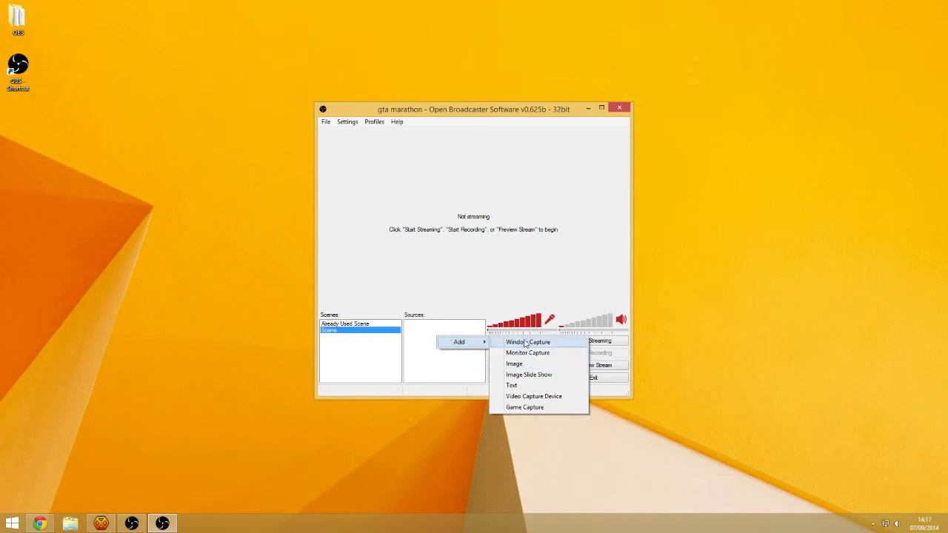
click(527, 354)
click(509, 271)
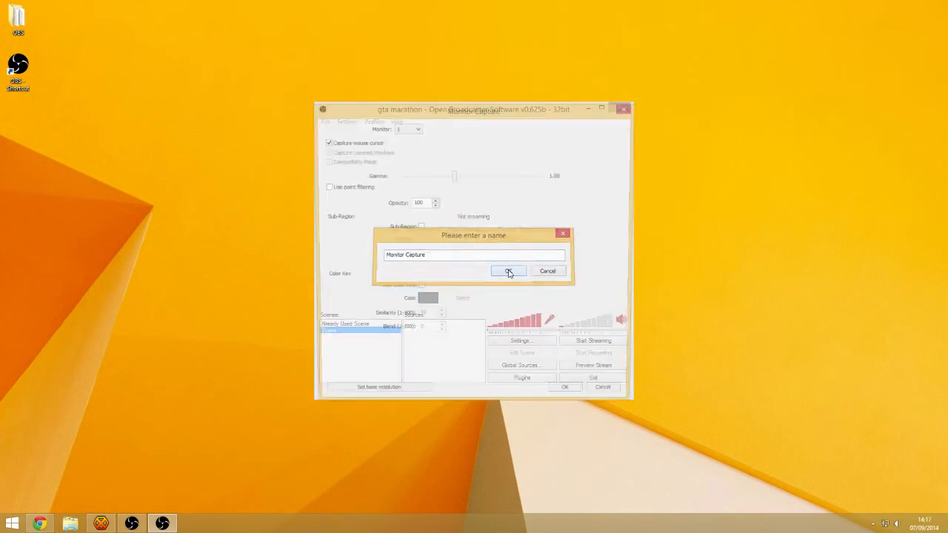
Set the capture to monitor 1 and confirm the source settings
click(409, 128)
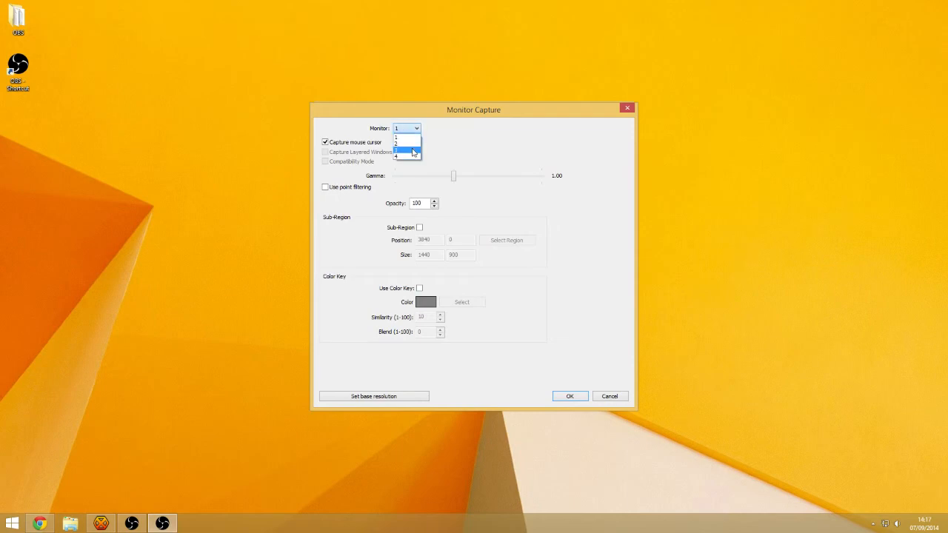
click(408, 136)
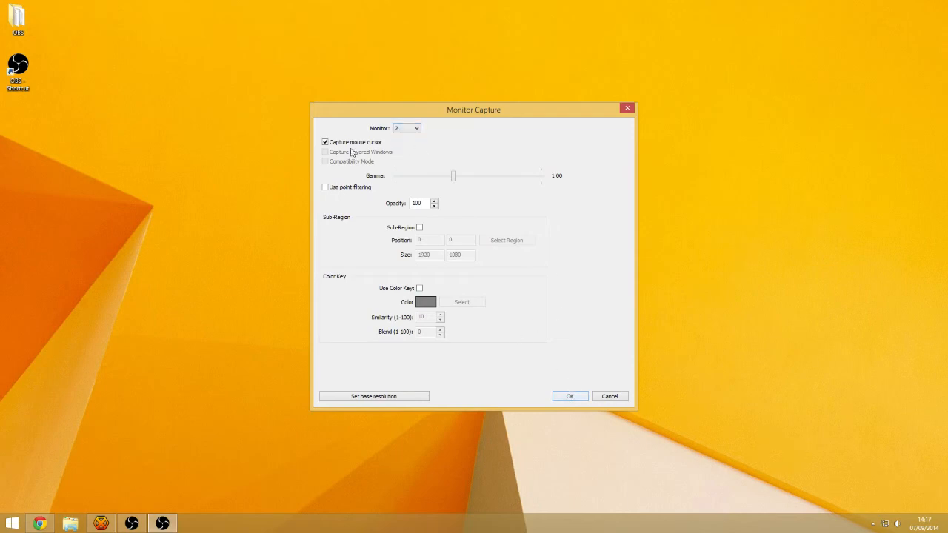
click(406, 128)
click(403, 129)
click(402, 129)
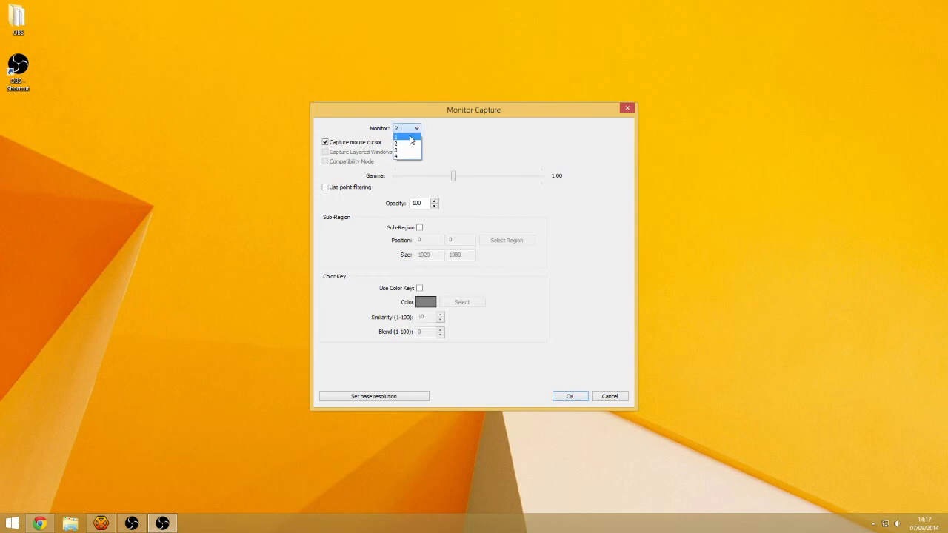
click(408, 141)
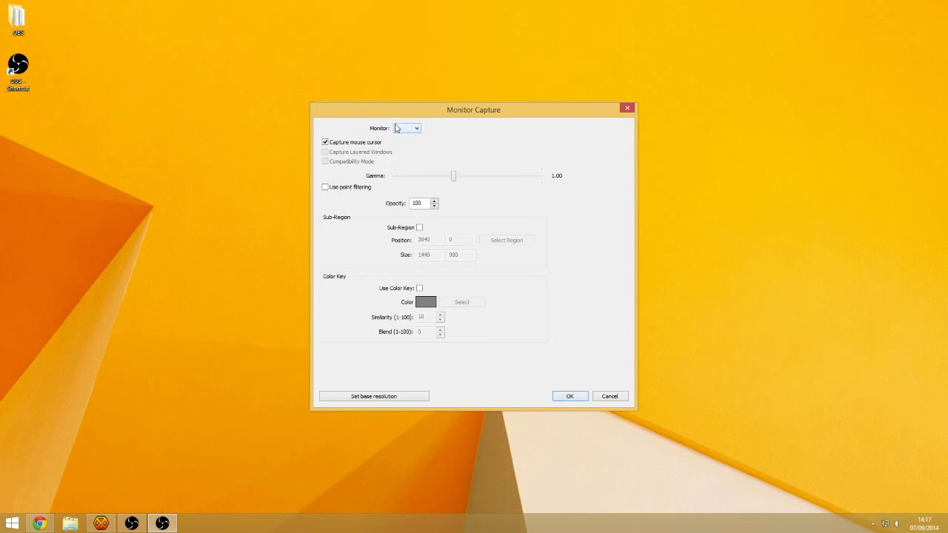
click(571, 397)
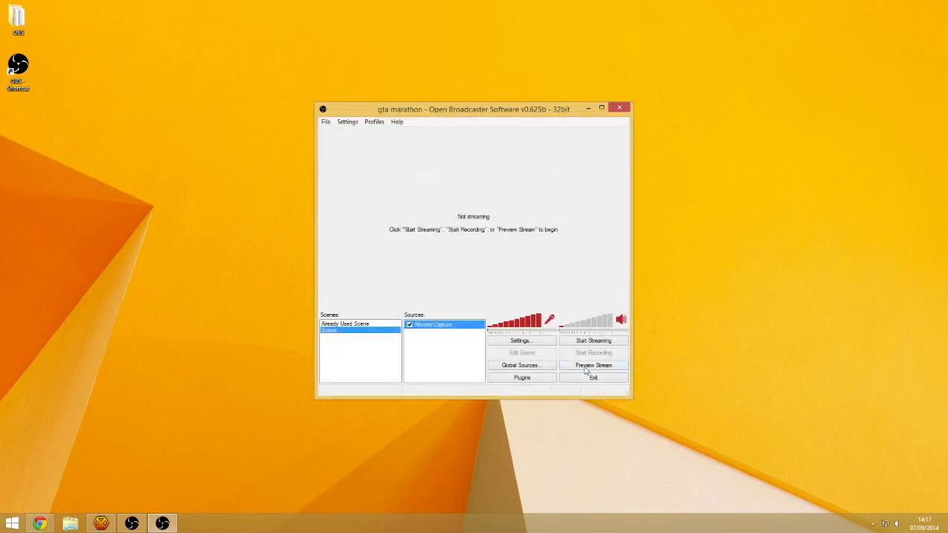
Start the stream preview, enable scene editing, and drag the Monitor Capture source to the top-left corner
click(585, 368)
click(545, 358)
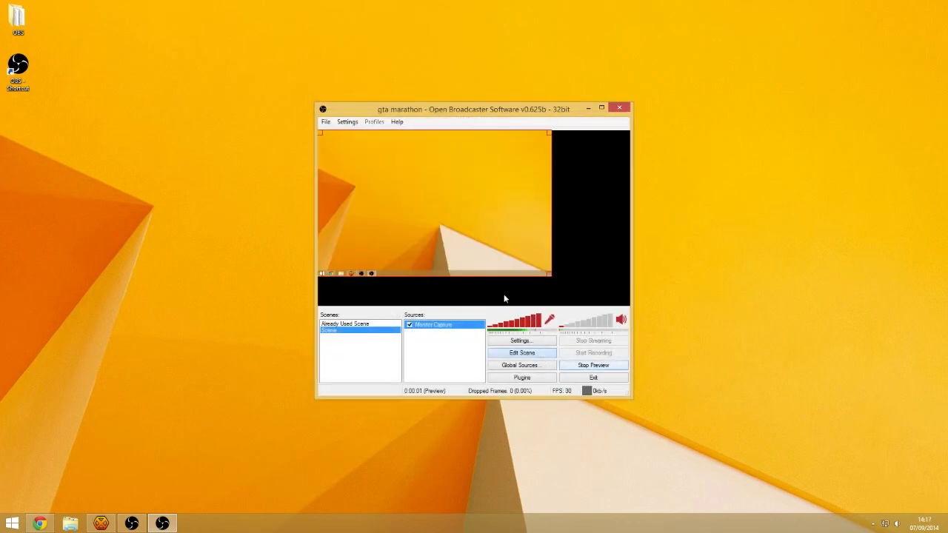
drag(509, 251, 495, 232)
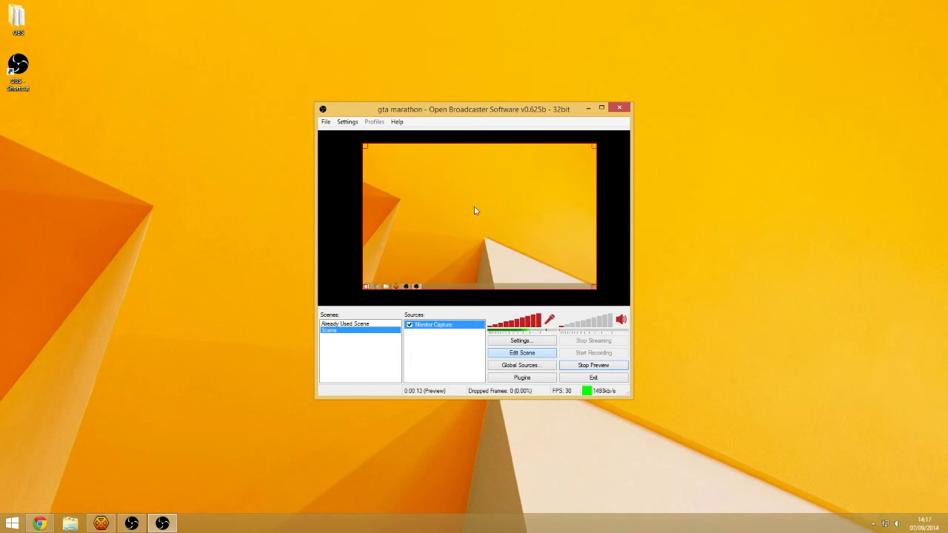
drag(512, 214, 470, 214)
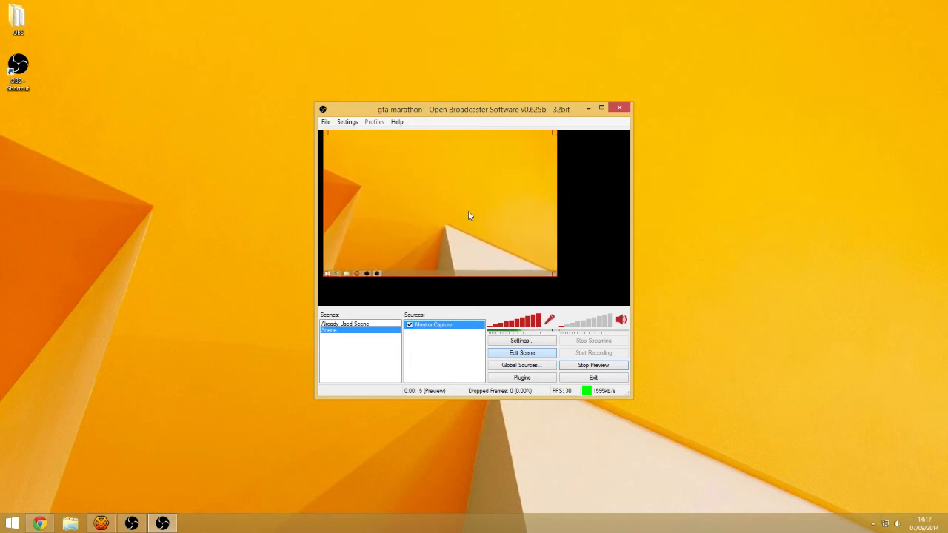
Fit the Monitor Capture source to screen, then nudge it and stretch its right edge to the preview edge
right_click(472, 215)
mouse_move(534, 279)
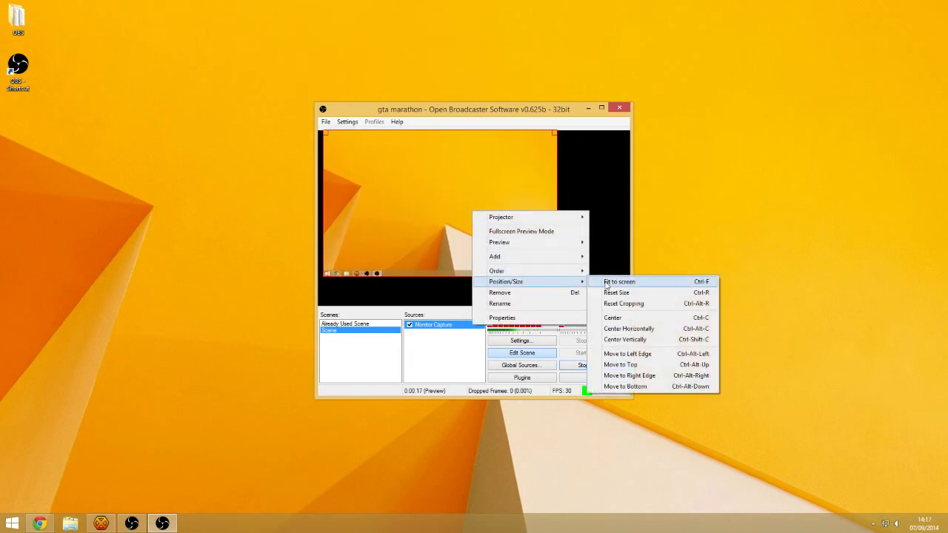
click(611, 283)
drag(529, 193, 539, 215)
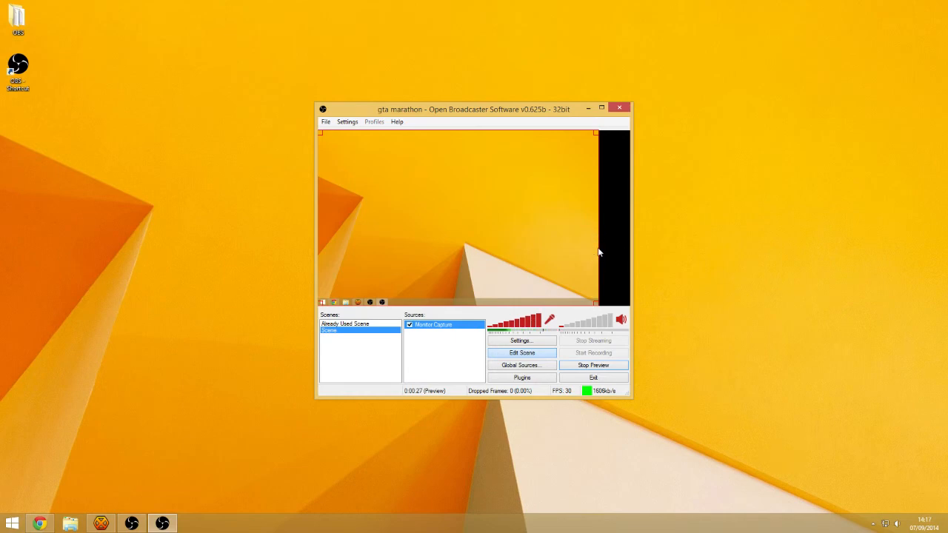
drag(599, 249, 628, 249)
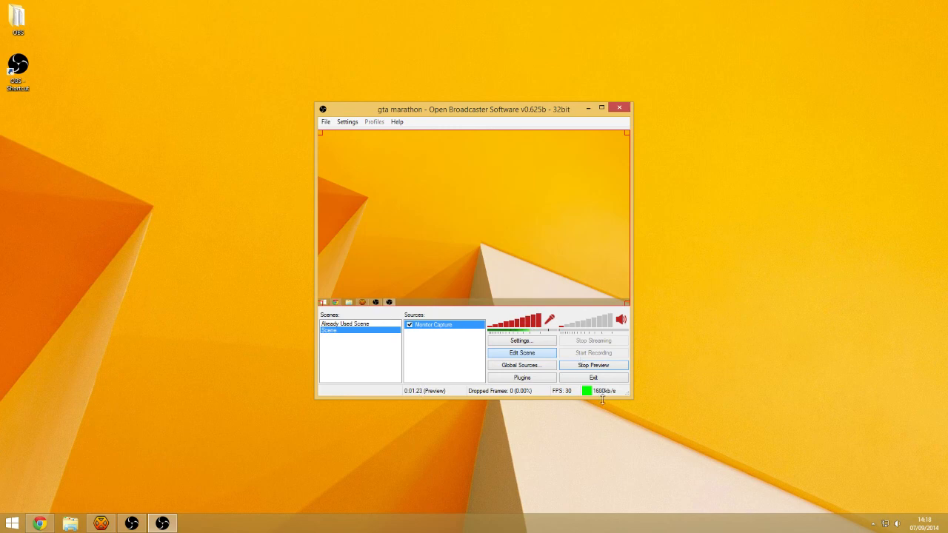
Stop the preview, leaving the Monitor Capture scene ready to stream
click(592, 367)
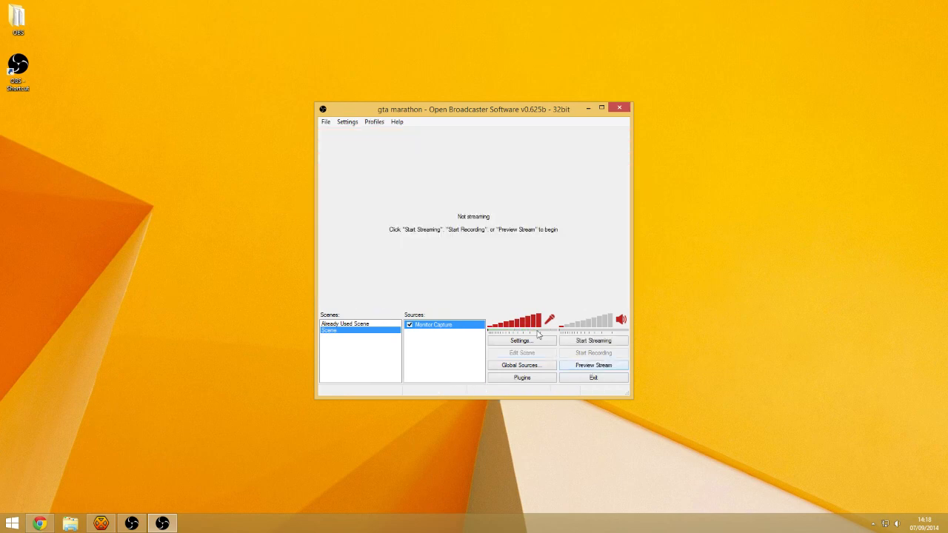